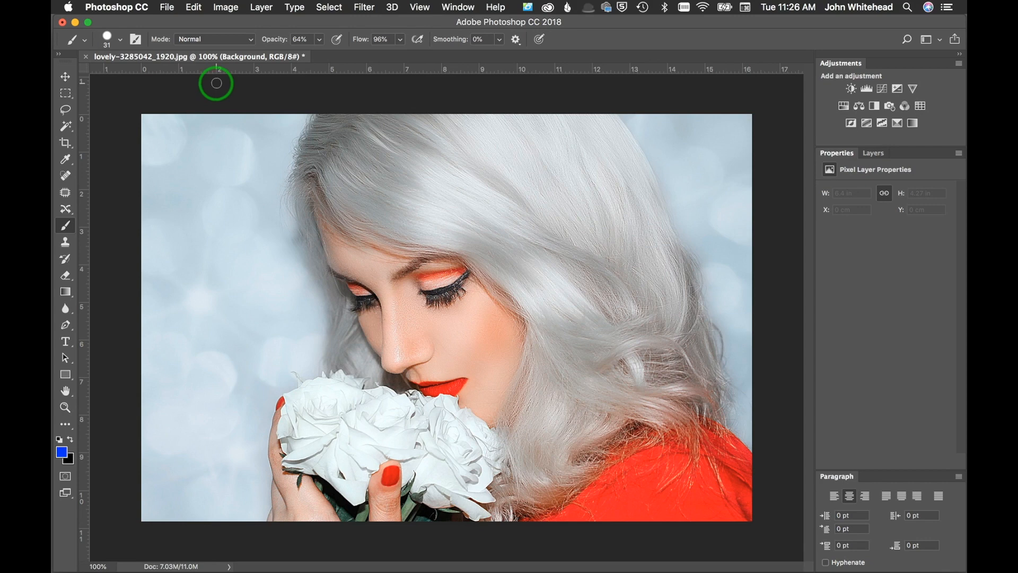
left_click(230, 6)
mouse_move(228, 42)
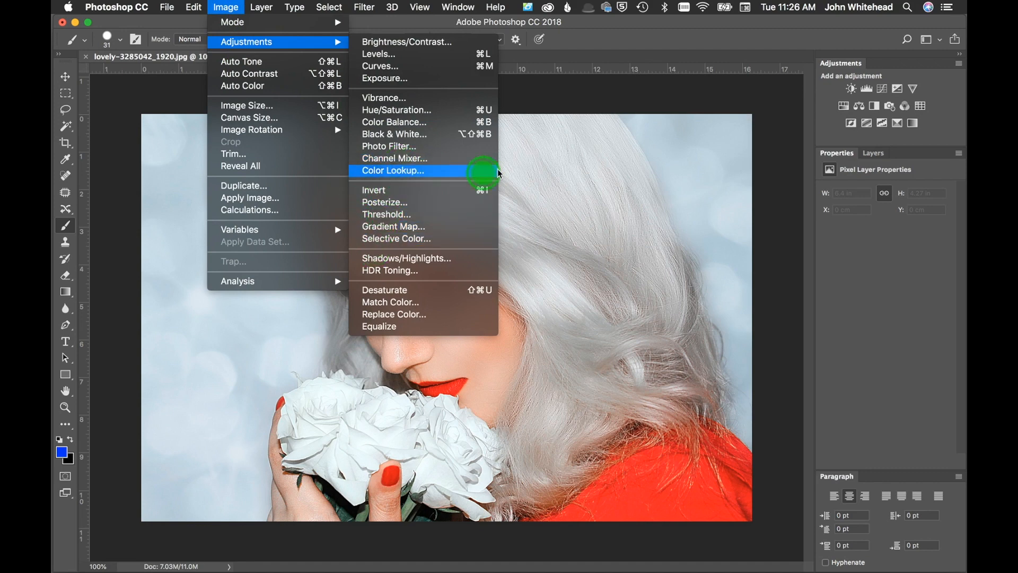
left_click(474, 166)
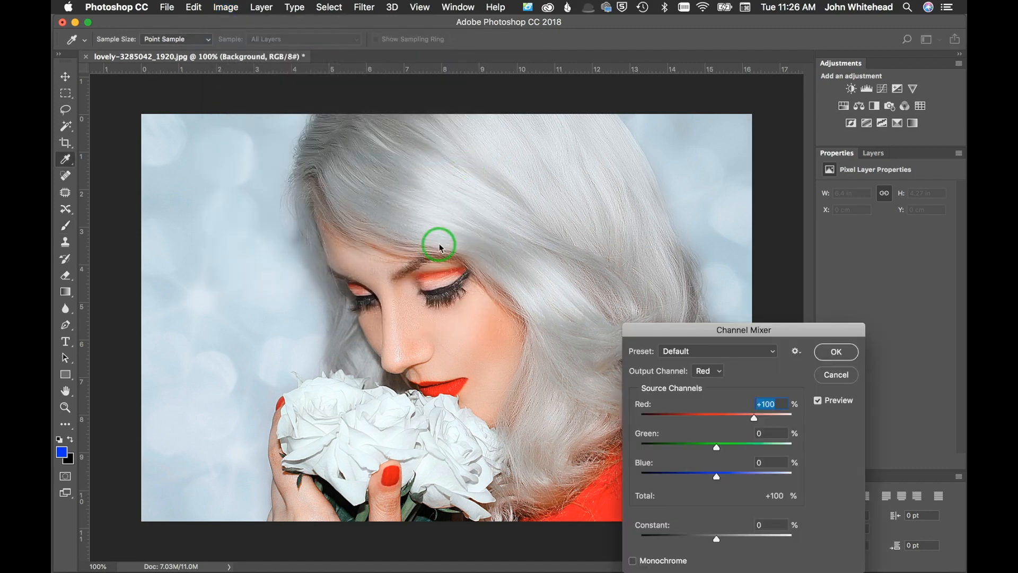
left_click_drag(740, 335, 817, 240)
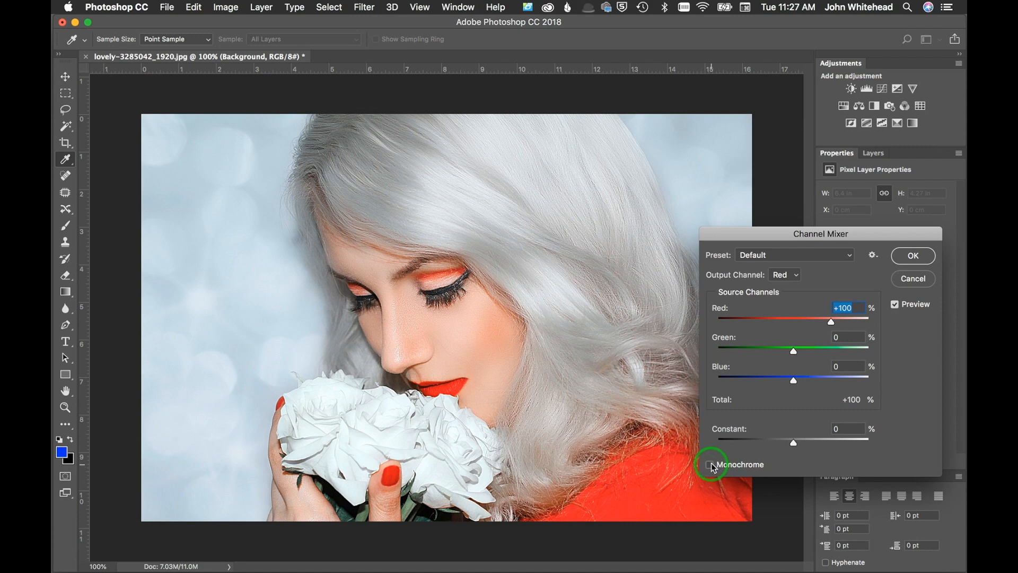
left_click(722, 471)
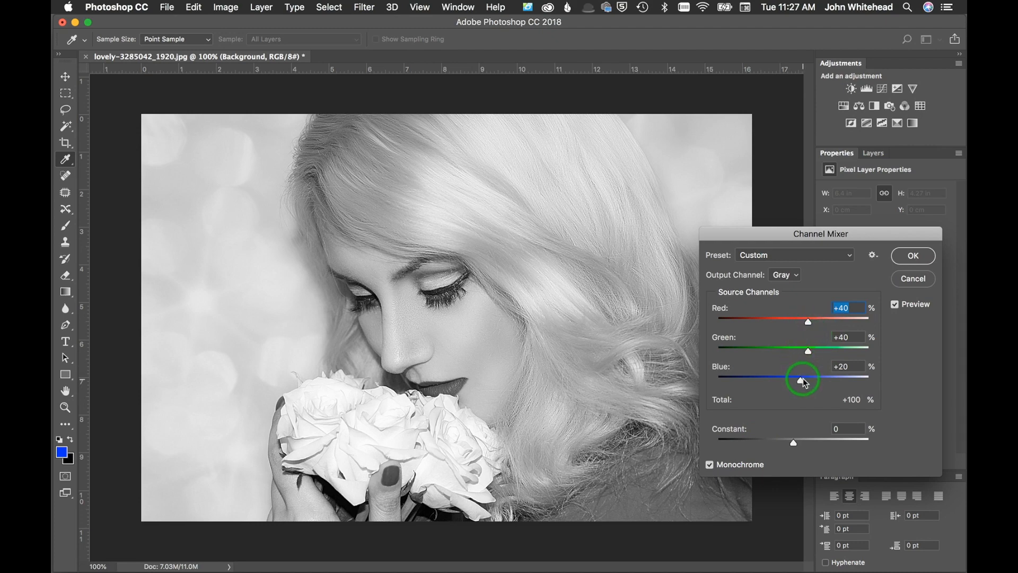
left_click(908, 283)
key("b")
Show Layer 1 to view its red, green and blue strokes and hide it again.
left_click(875, 152)
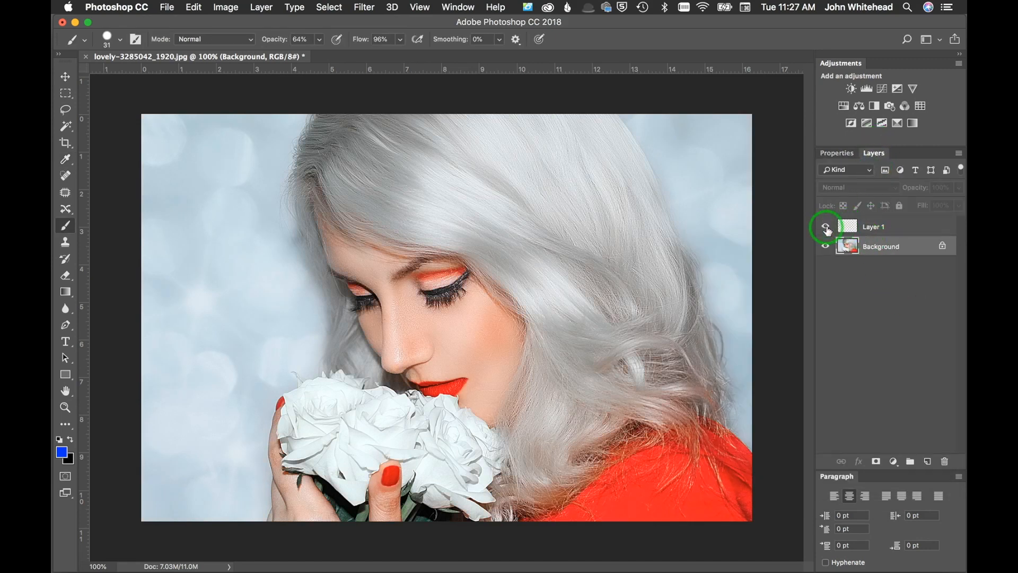
left_click(826, 227)
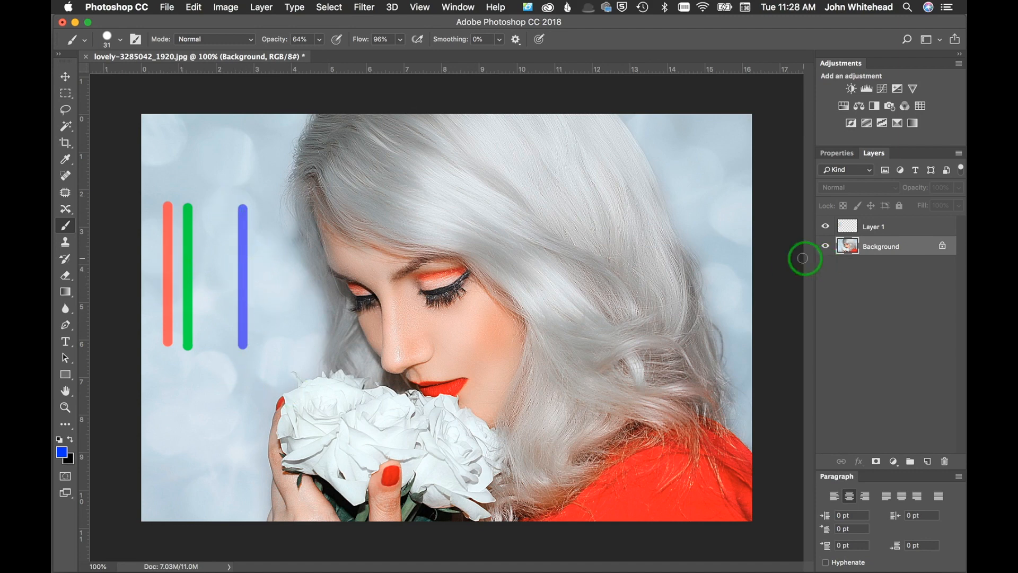
left_click(825, 226)
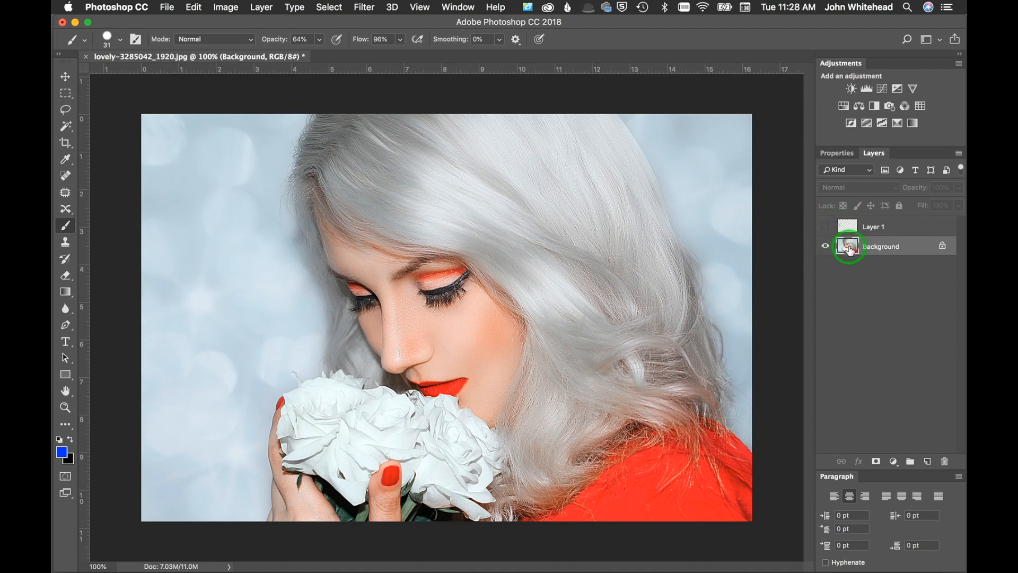
Try a monochrome Channel Mixer adjustment with Blue at 0% on the Background layer and undo it.
left_click(217, 6)
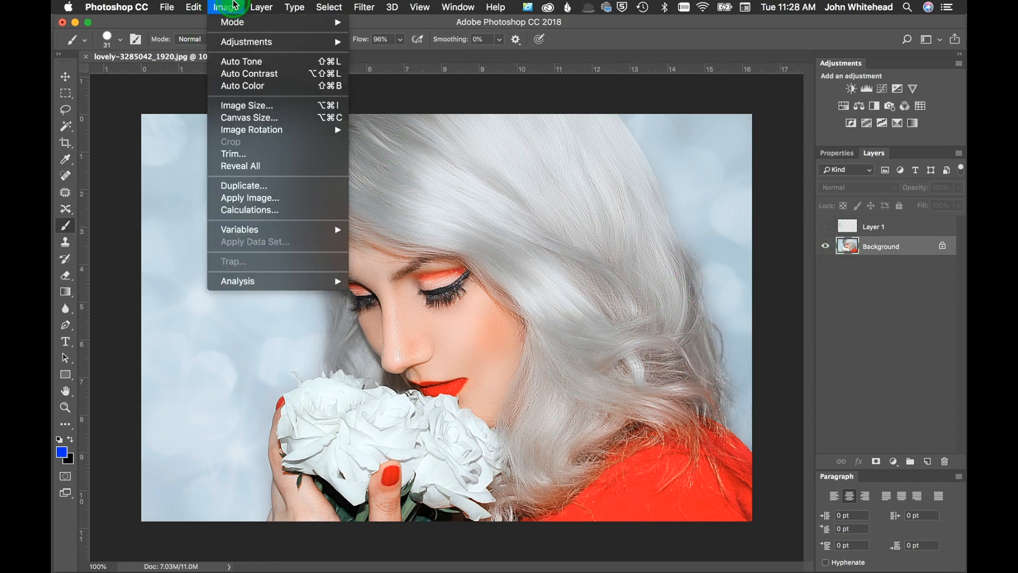
mouse_move(249, 41)
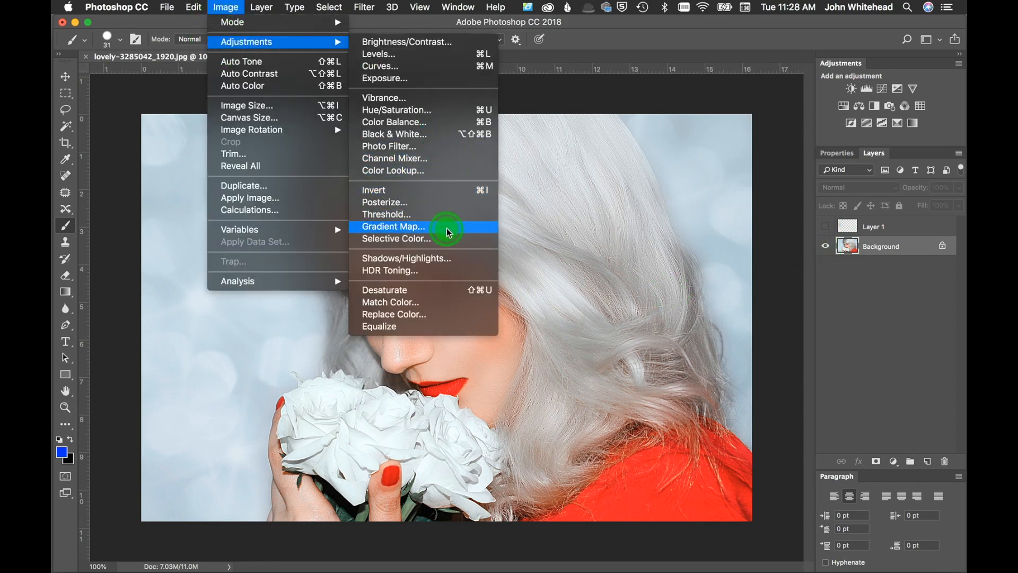
left_click(425, 158)
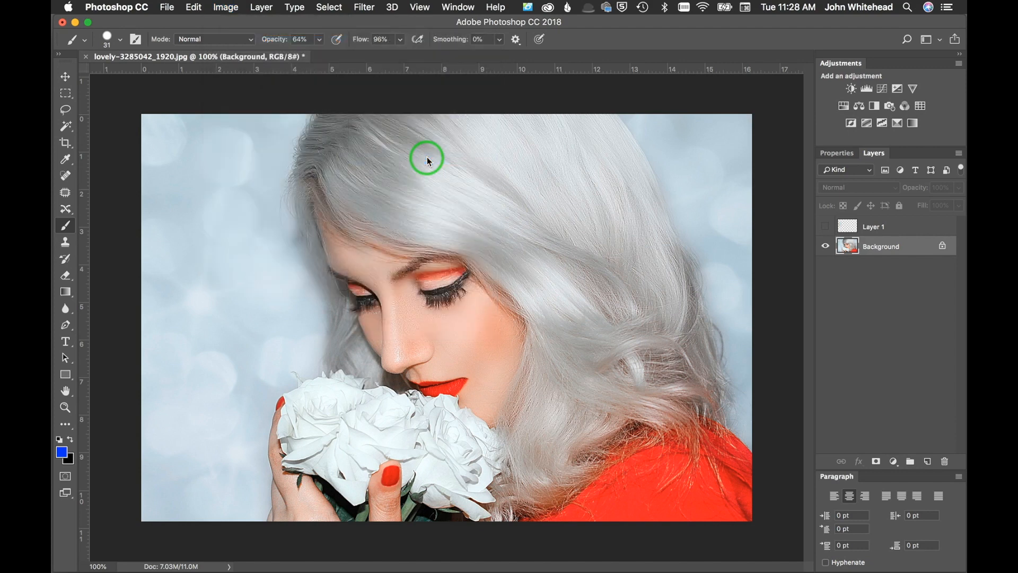
left_click_drag(461, 113, 758, 196)
left_click(694, 426)
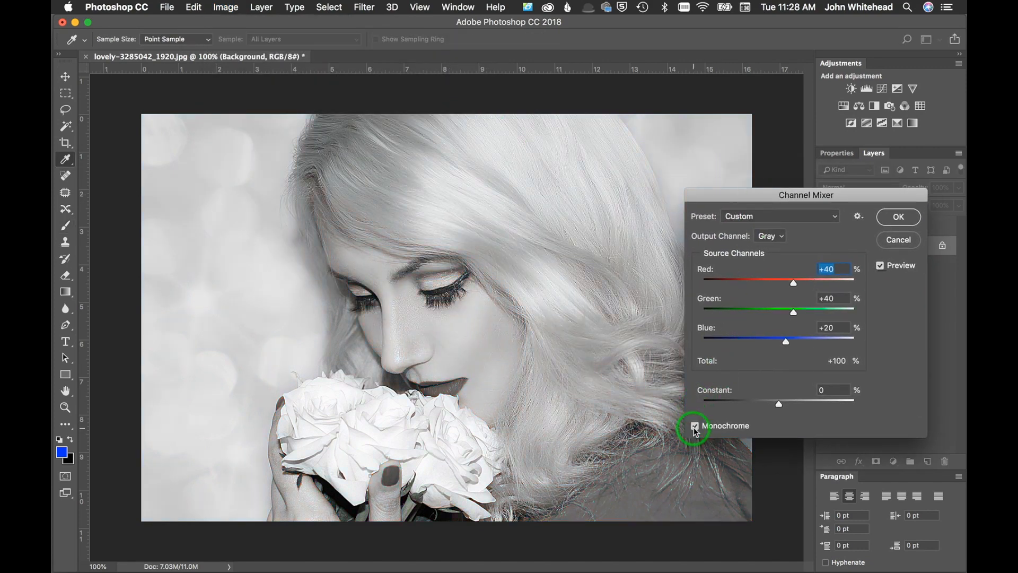
mouse_move(786, 341)
left_mouse_down()
mouse_move(772, 341)
mouse_move(799, 350)
mouse_move(785, 350)
left_mouse_up()
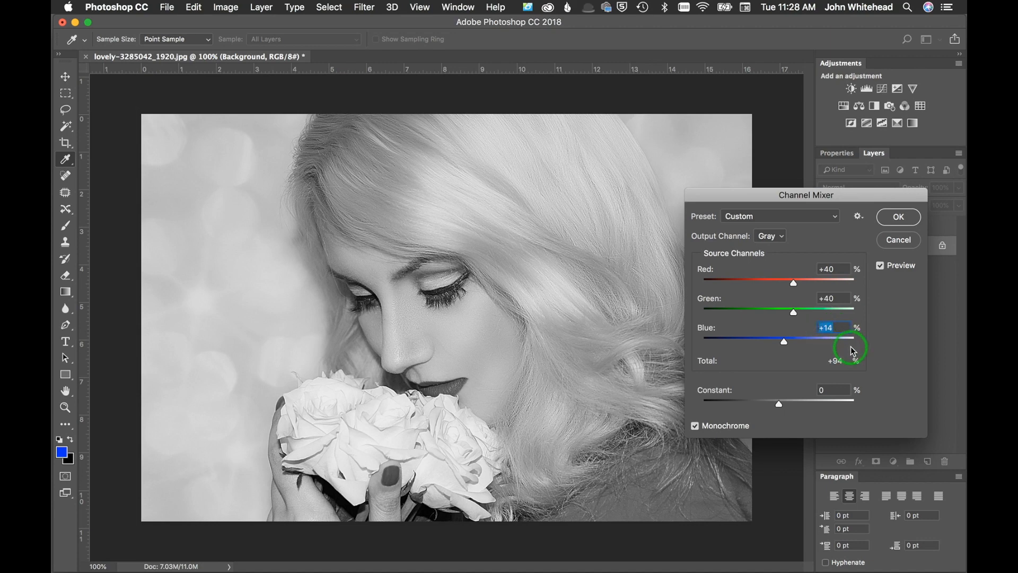
type("0")
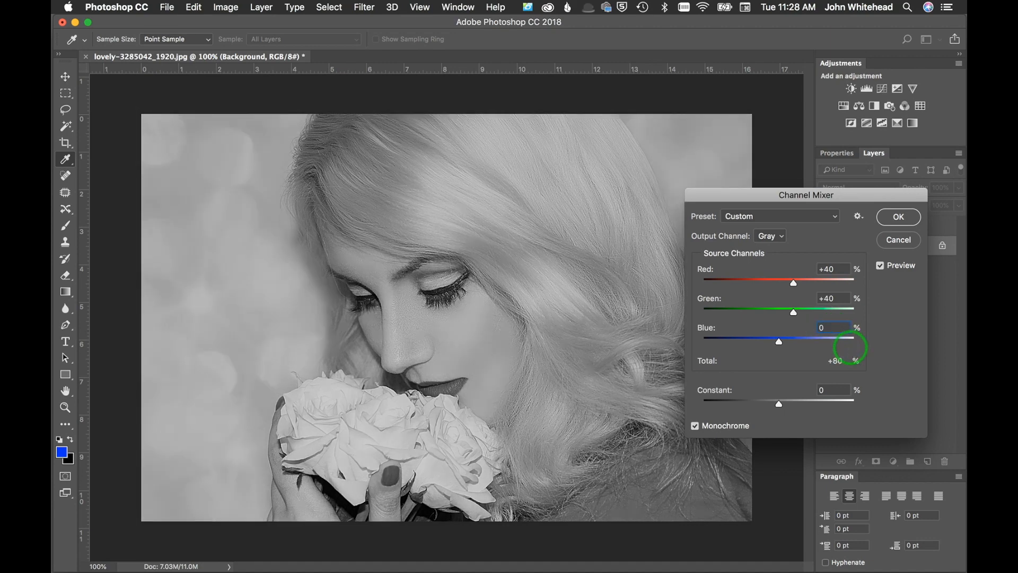
key("Return")
key("b")
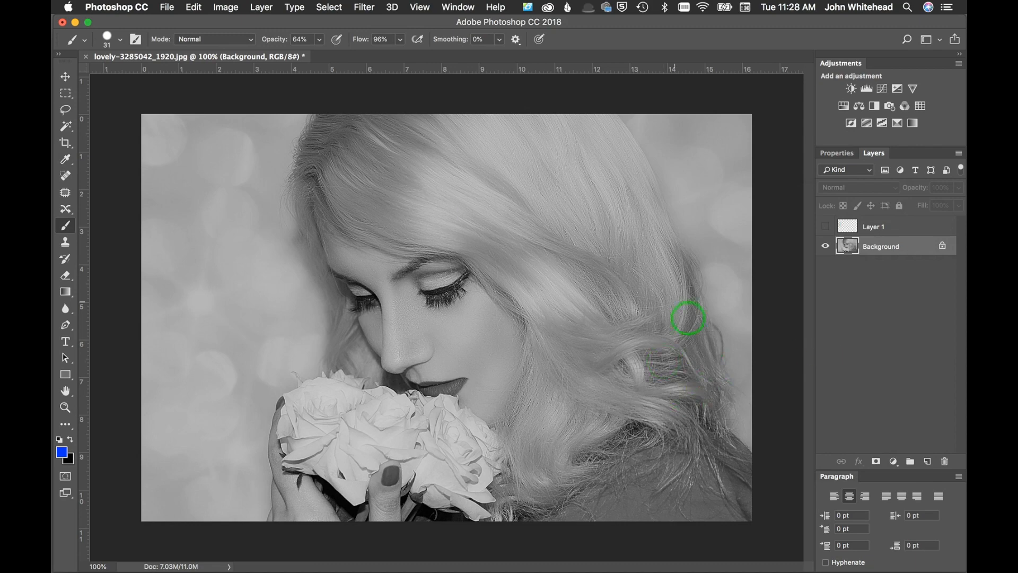
key("super+z")
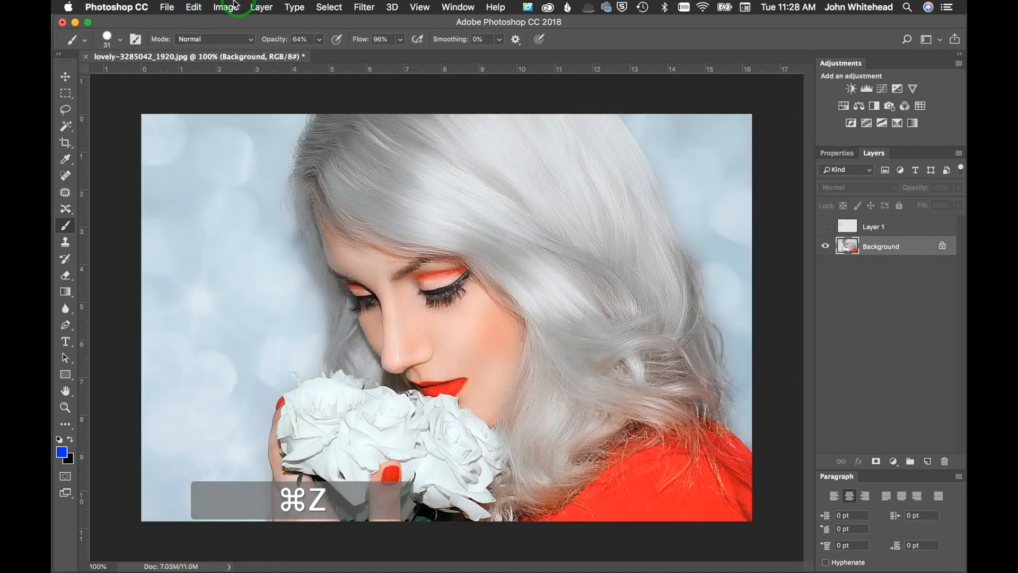
Start a Channel Mixer adjustment on the Background layer with Monochrome enabled and Blue set to 0%.
left_click(226, 7)
left_click(226, 42)
left_click(452, 194)
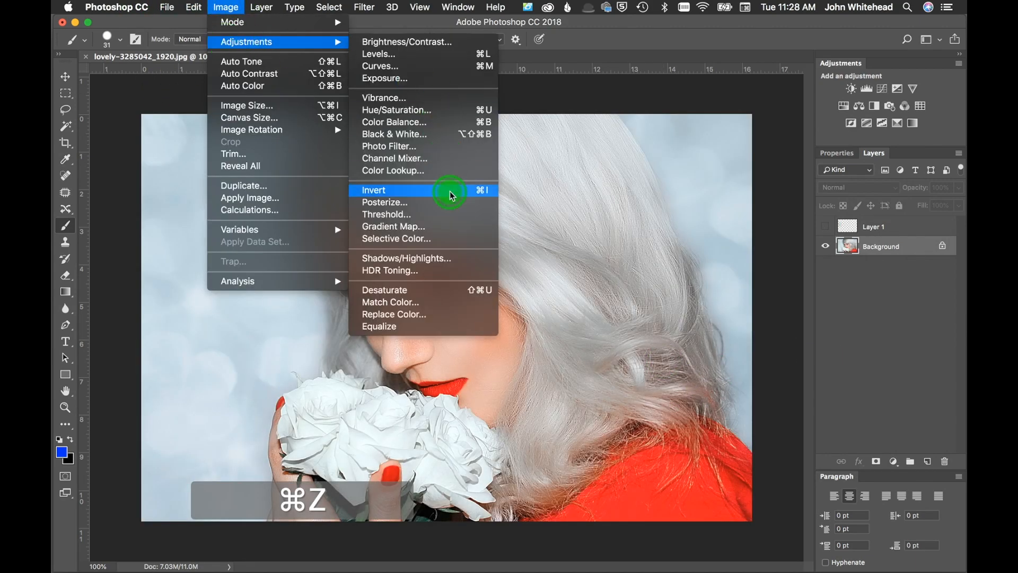
left_click(446, 158)
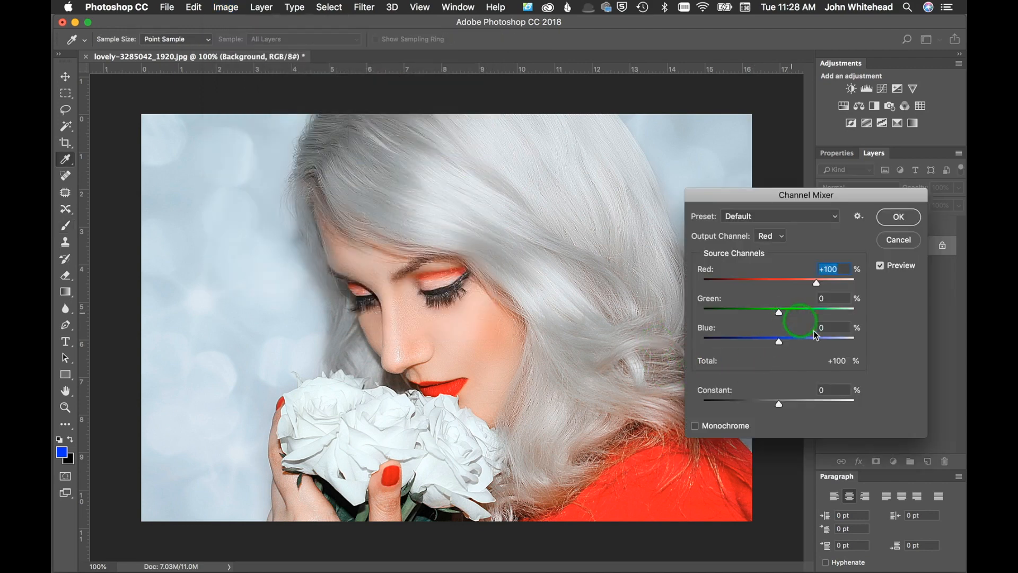
left_click(695, 425)
left_click(820, 328)
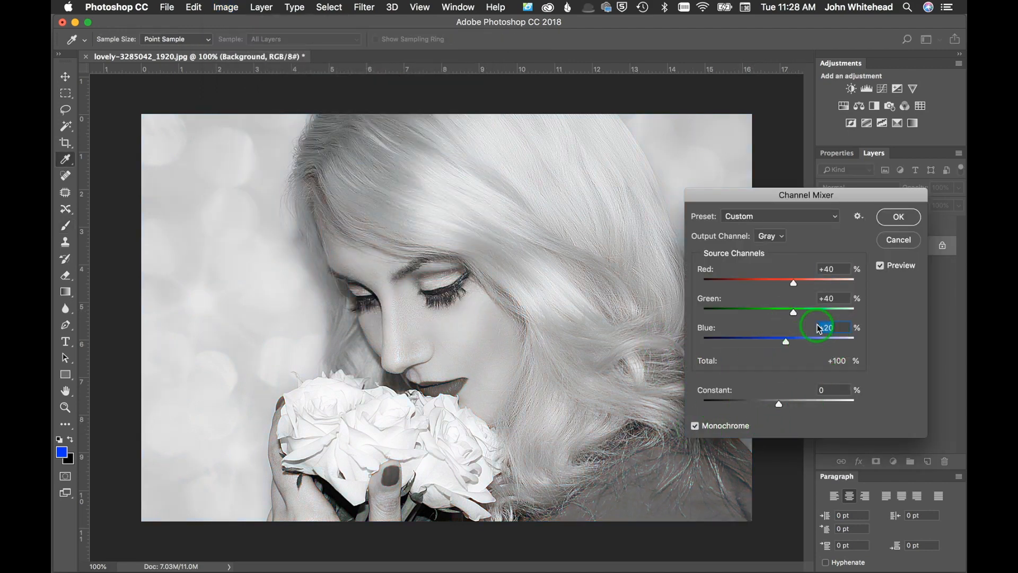
type("0")
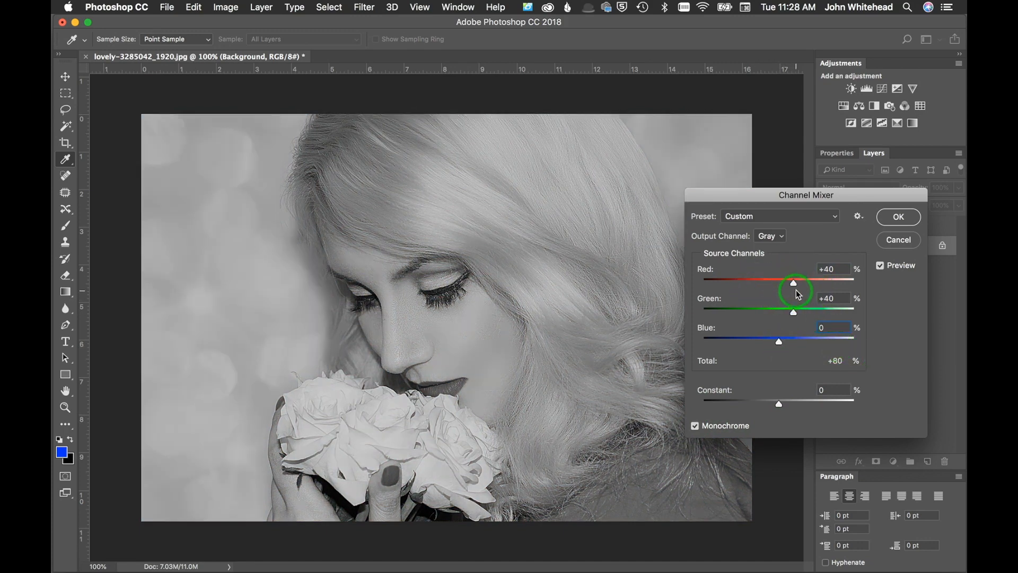
Try a red-heavy mix of Red +71% and Green +31%, and a green-heavy mix of Red +28% and Green +61%.
left_click_drag(792, 284, 790, 316)
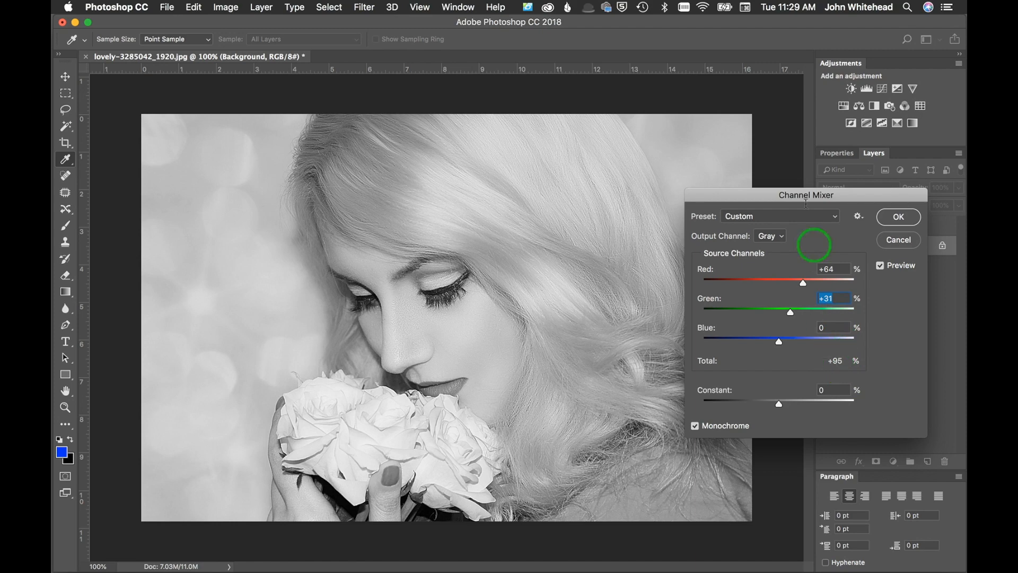
left_click_drag(803, 284, 808, 289)
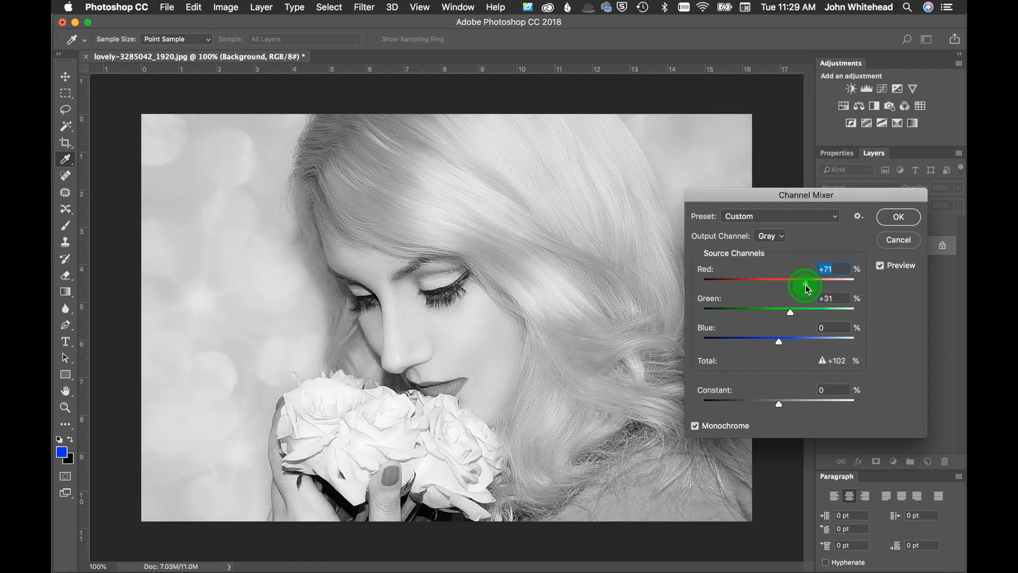
left_click_drag(805, 289, 802, 313)
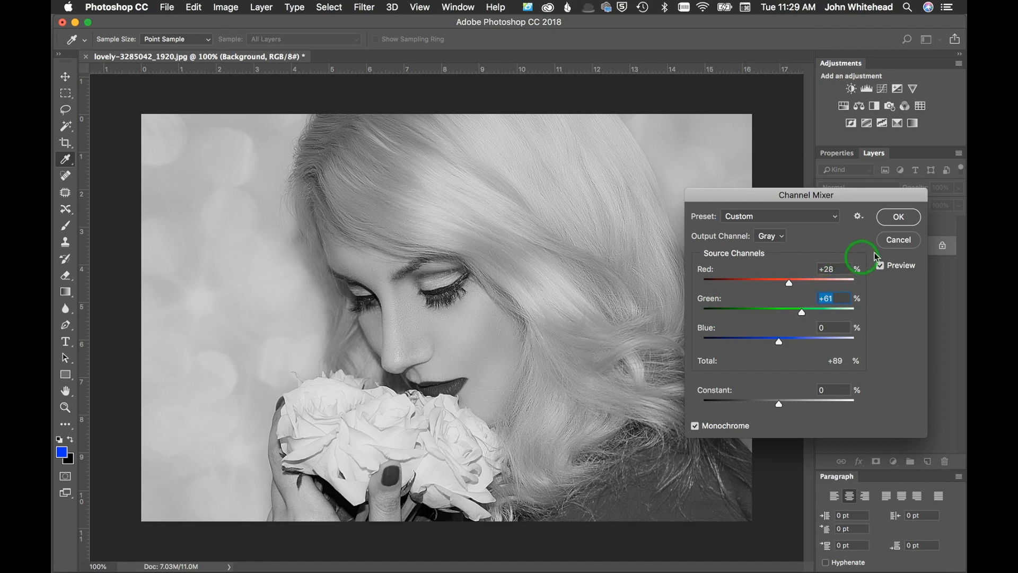
Set the Red source channel to +59% and Green to +36%, and apply the Channel Mixer adjustment.
left_click(794, 283)
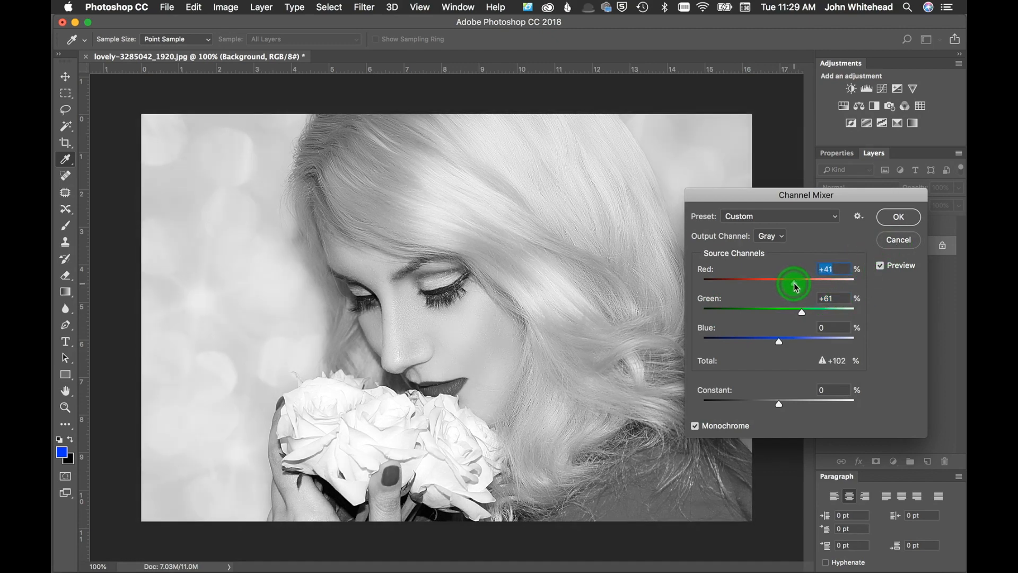
left_click_drag(797, 287, 804, 289)
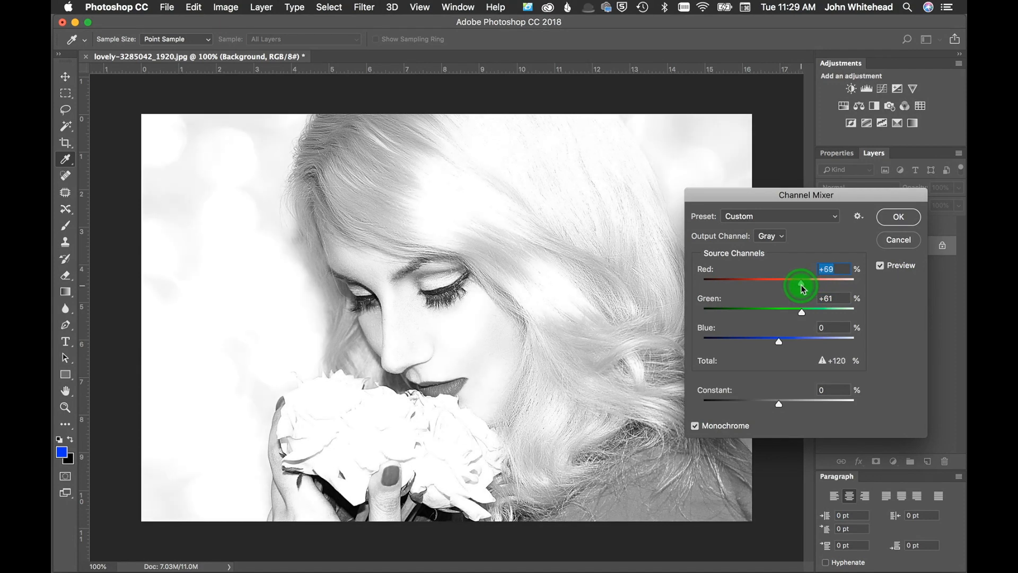
left_click(796, 310)
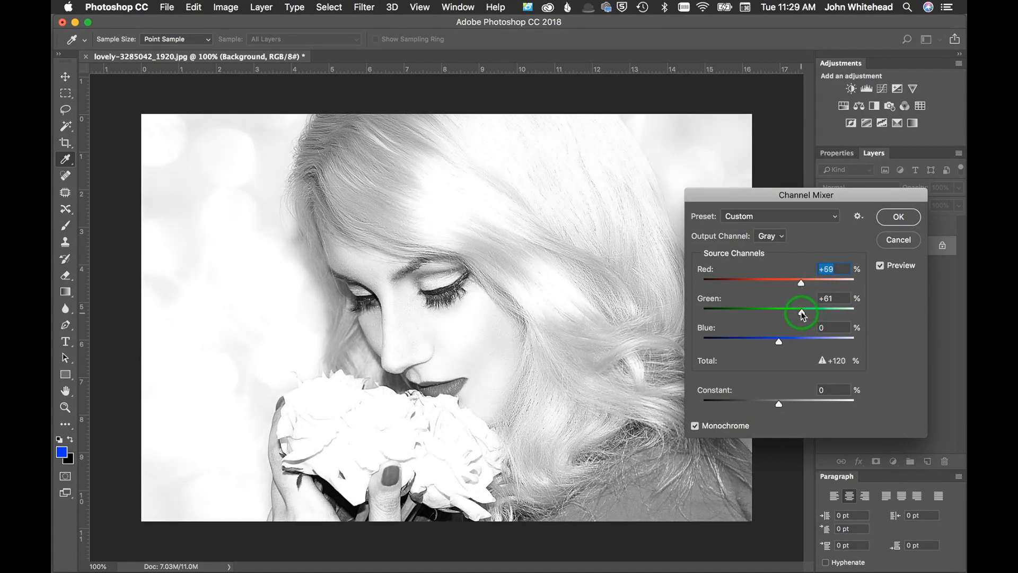
left_click_drag(798, 315, 792, 314)
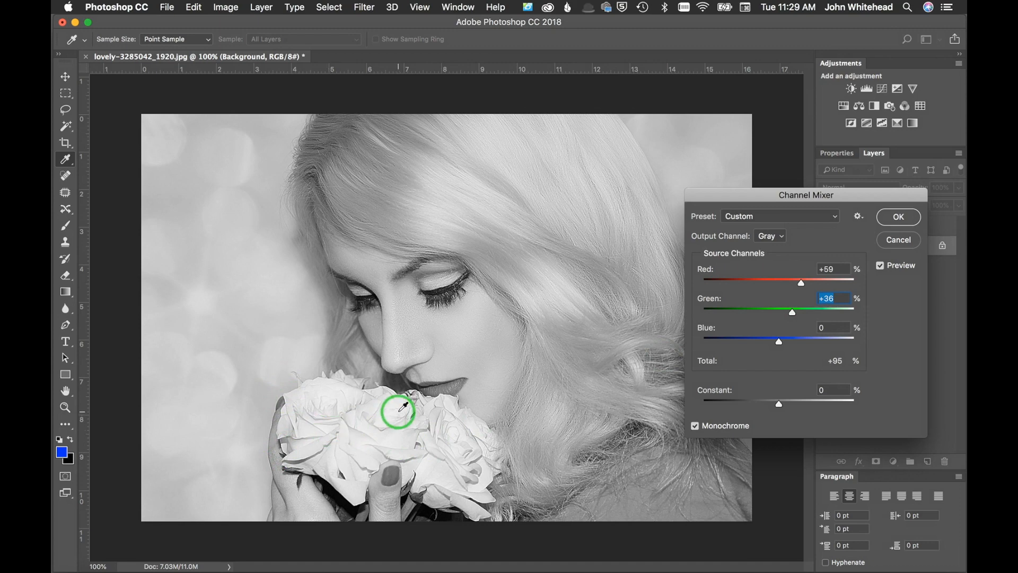
left_click(896, 217)
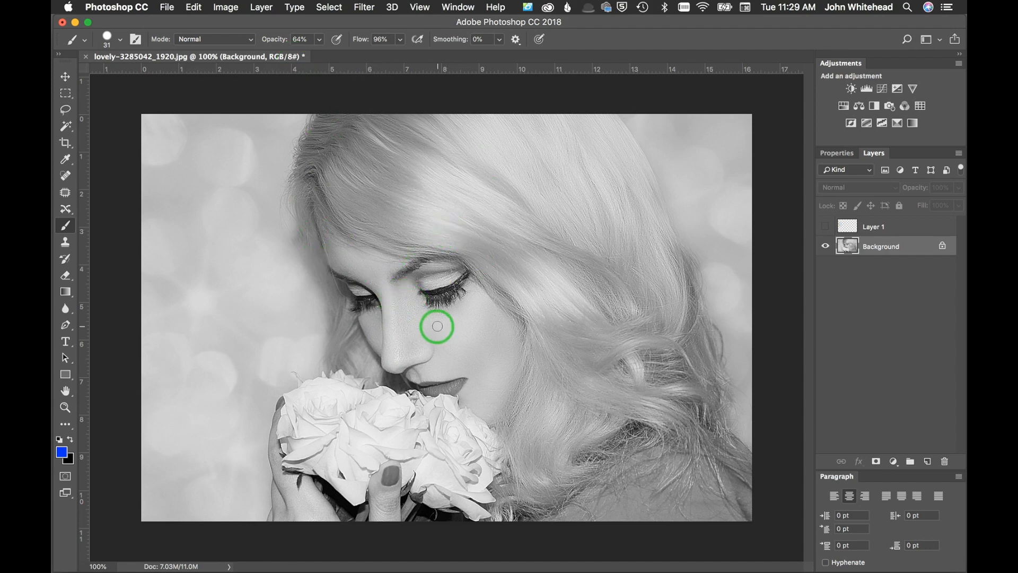
Convert the image from RGB to Grayscale mode, flattening the layers and discarding the color information.
left_click(226, 7)
mouse_move(318, 22)
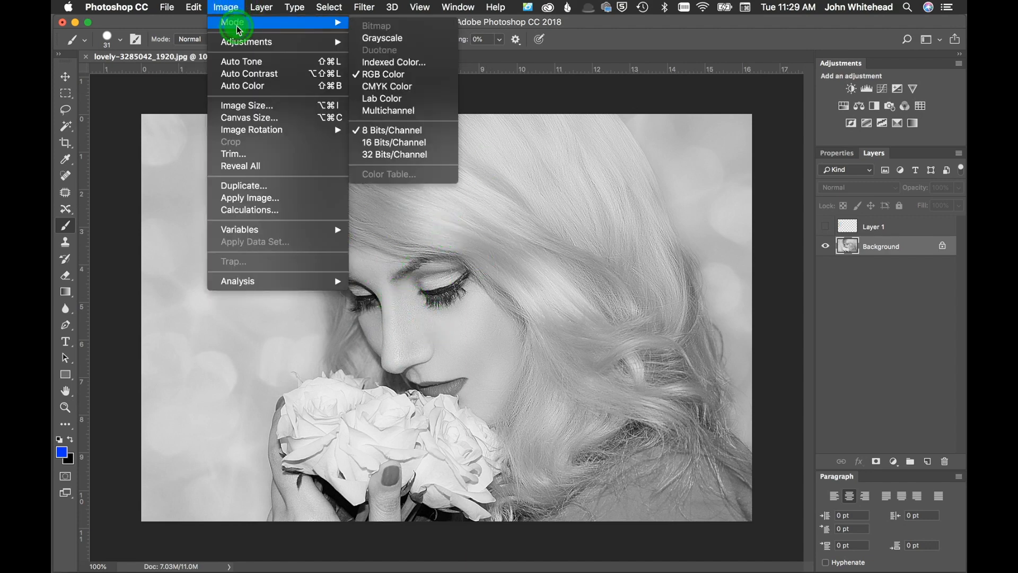
left_click(408, 39)
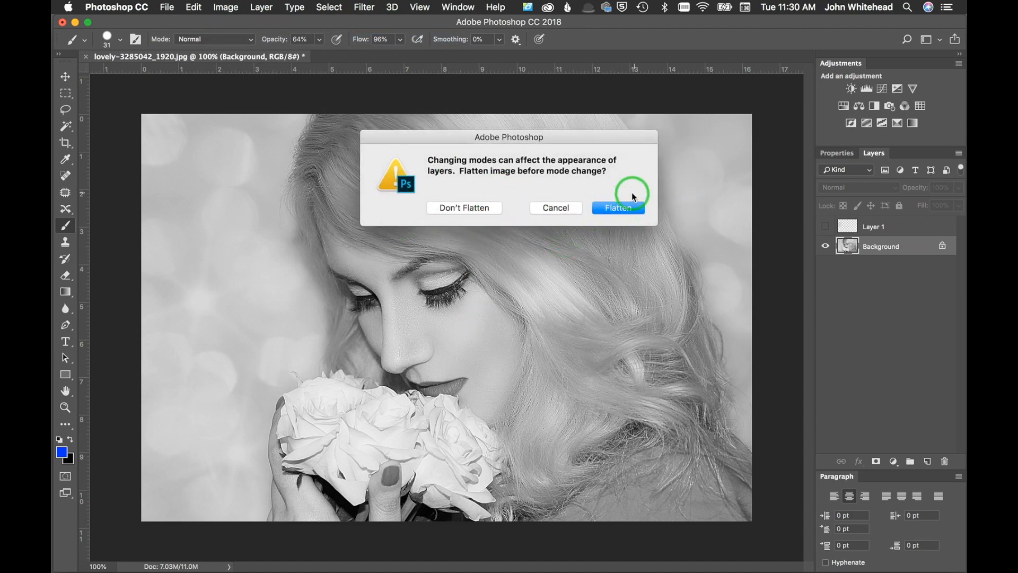
left_click(626, 206)
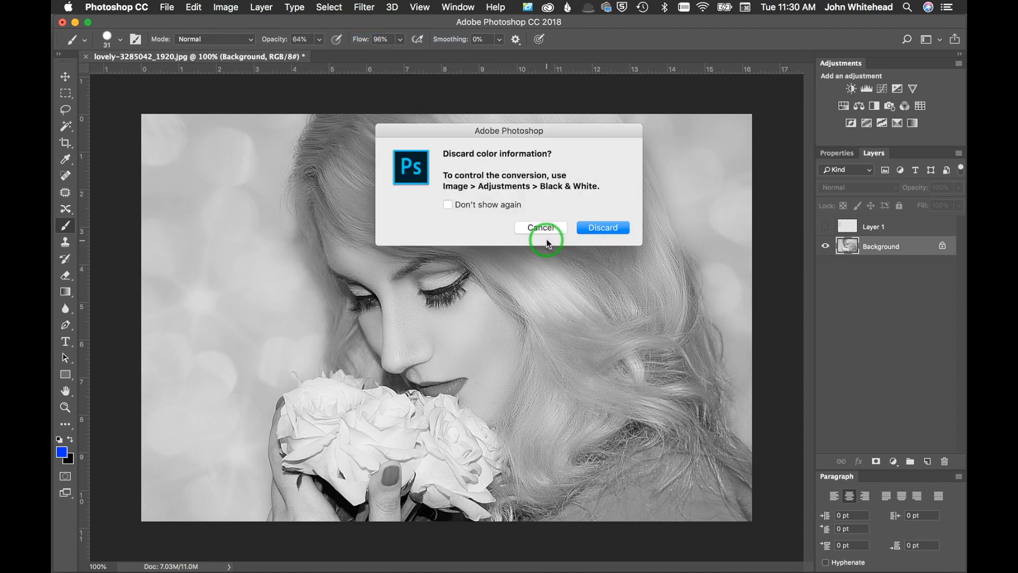
left_click(615, 231)
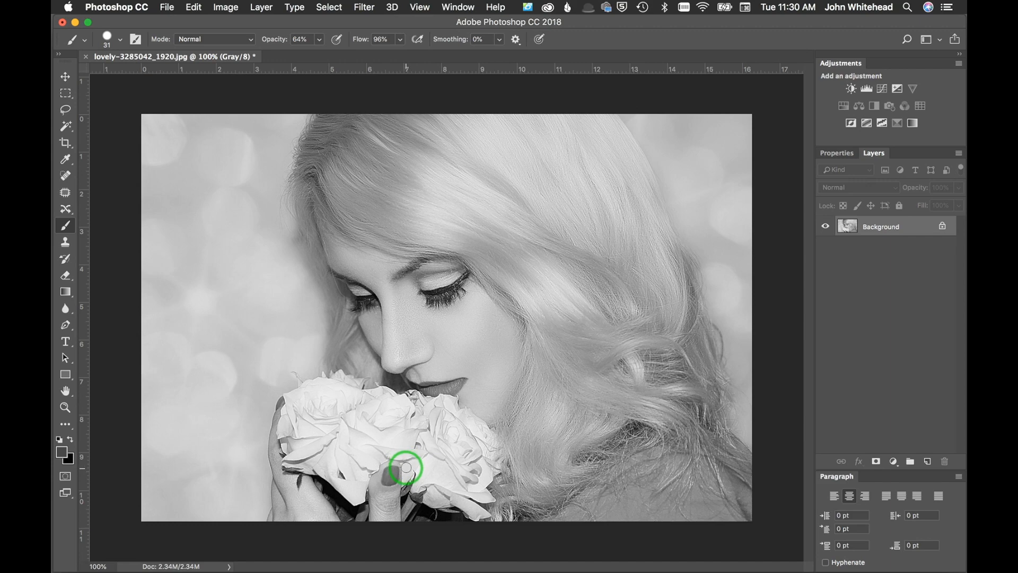
Revert the image to its last saved version.
left_click(168, 7)
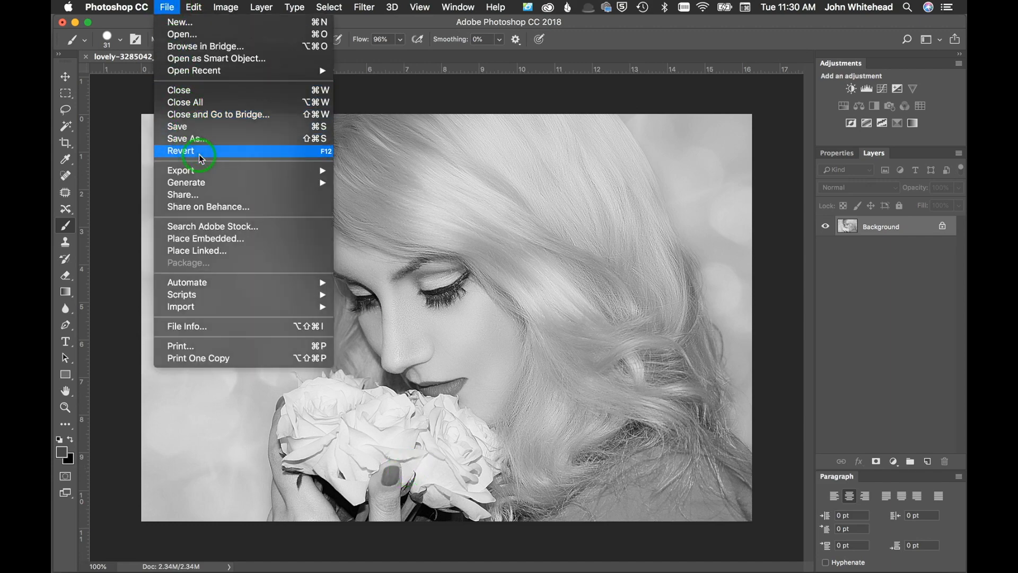
left_click(200, 156)
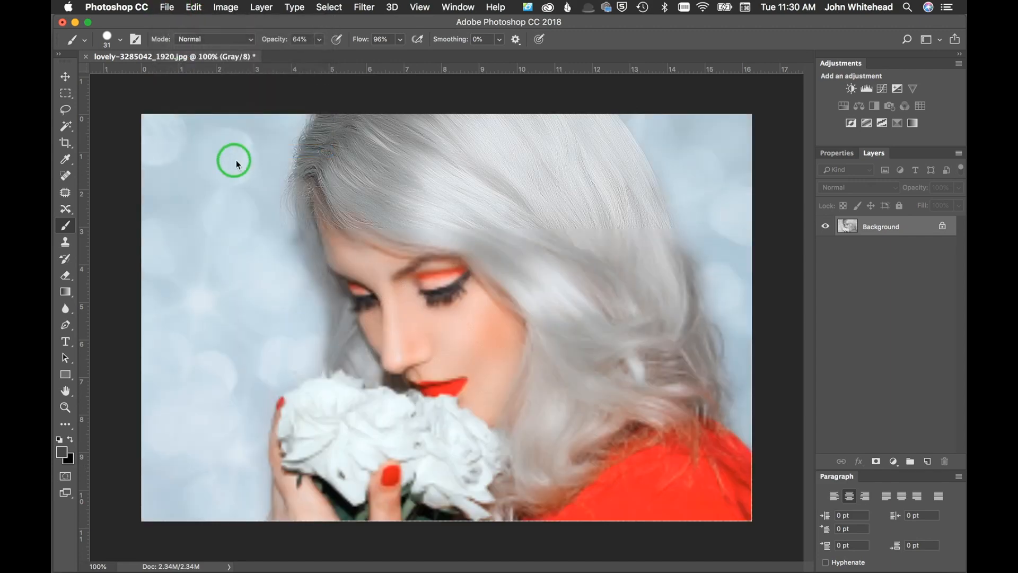
Open a Channel Mixer adjustment on the reverted color portrait and turn on Monochrome.
left_click(232, 7)
left_click(236, 41)
left_click(456, 207)
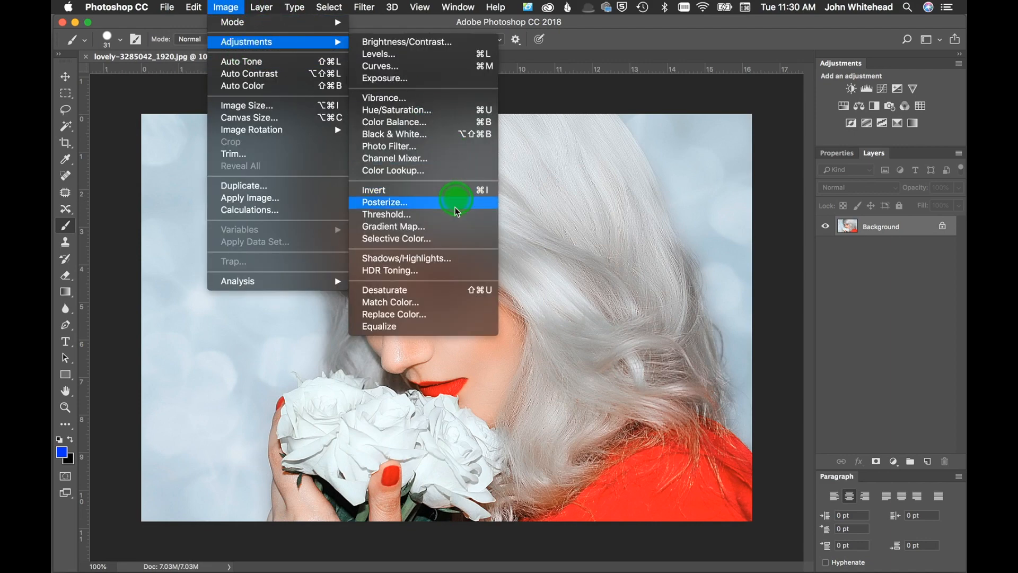
left_click(461, 270)
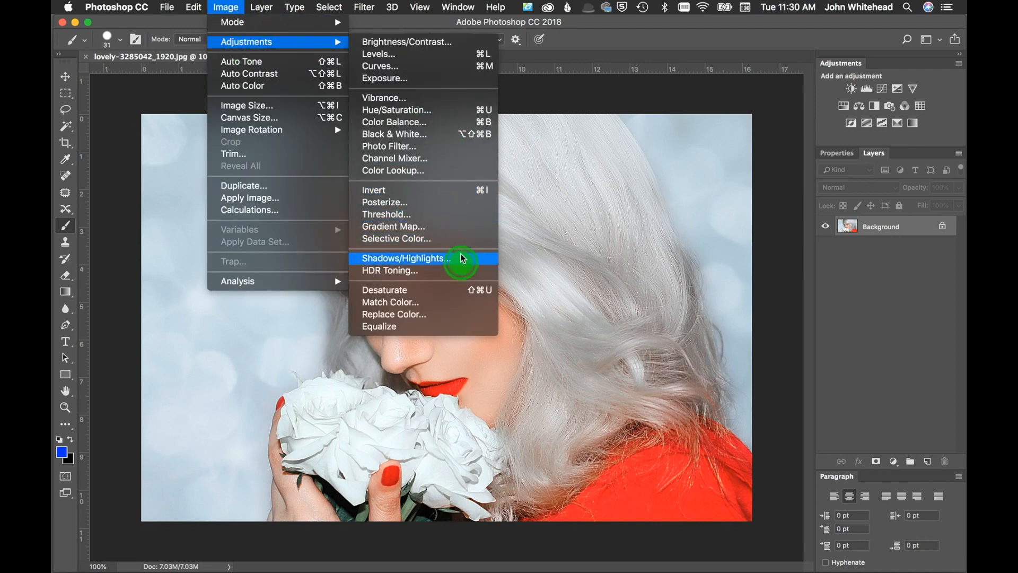
left_click(448, 159)
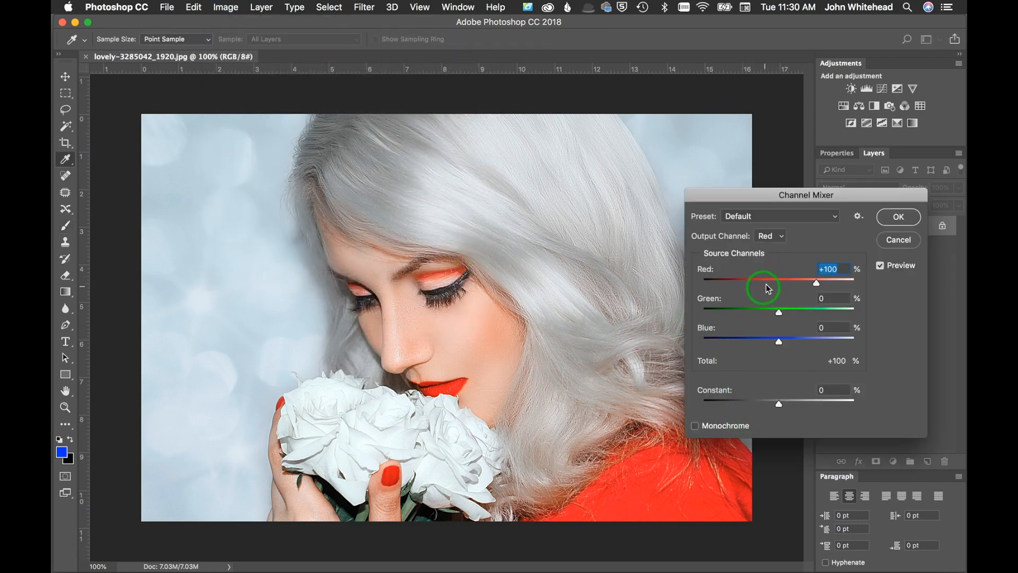
left_click(693, 426)
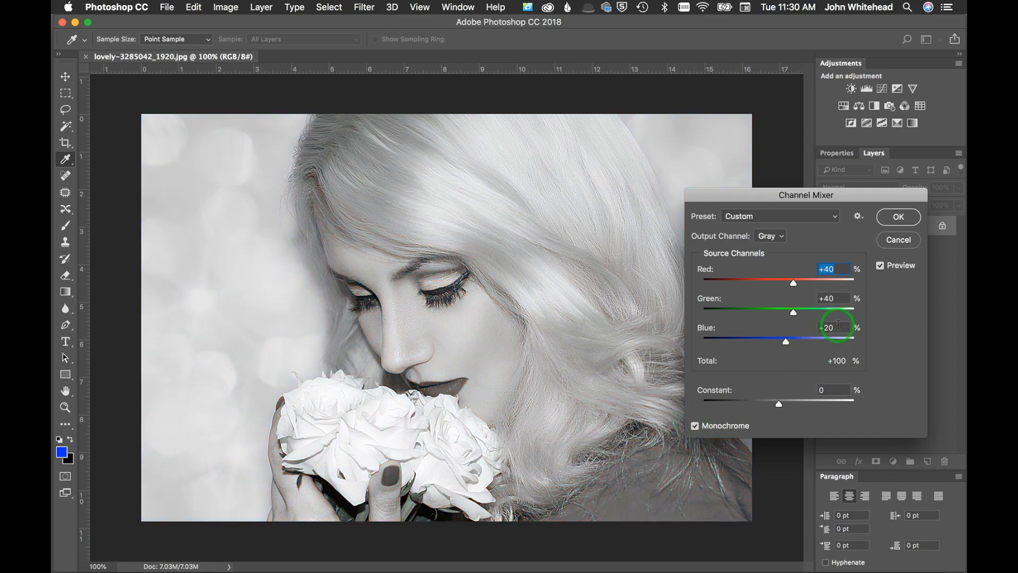
Set the monochrome mix to Constant -16%, Red 60% and Blue 0%.
mouse_move(779, 405)
left_mouse_down()
mouse_move(789, 406)
mouse_move(772, 406)
left_mouse_up()
left_click(835, 269)
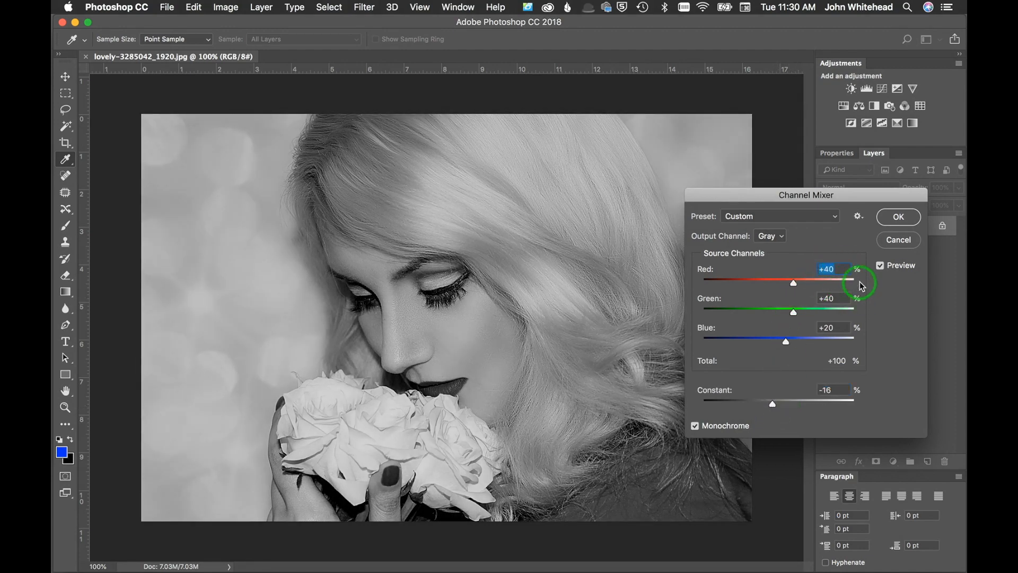
type("60")
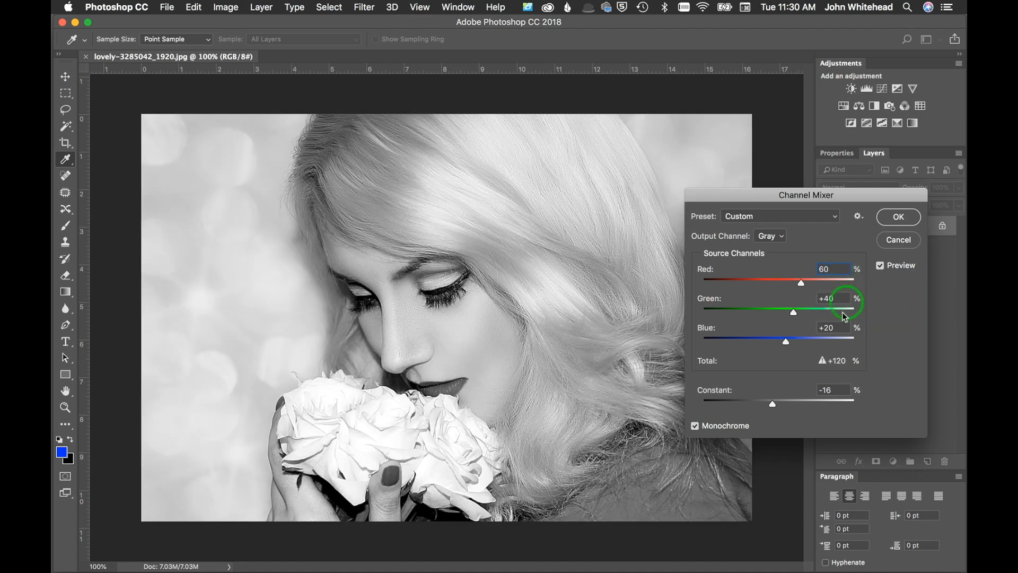
left_click(815, 327)
type("0")
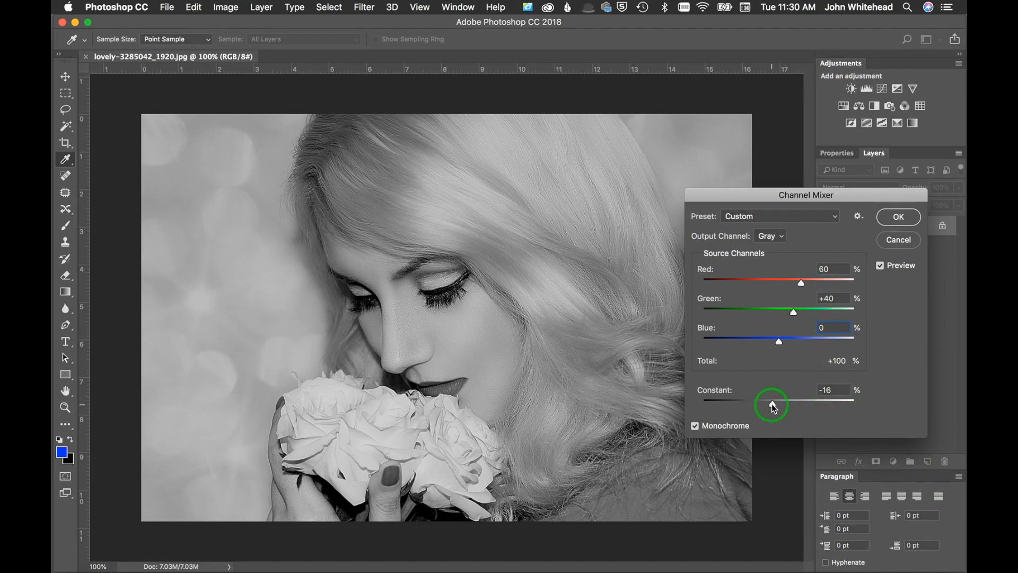
Try a Constant of -21%, return it to -16%, and raise the Red source channel to +69%.
mouse_move(772, 404)
left_mouse_down()
mouse_move(782, 405)
mouse_move(772, 407)
left_mouse_up()
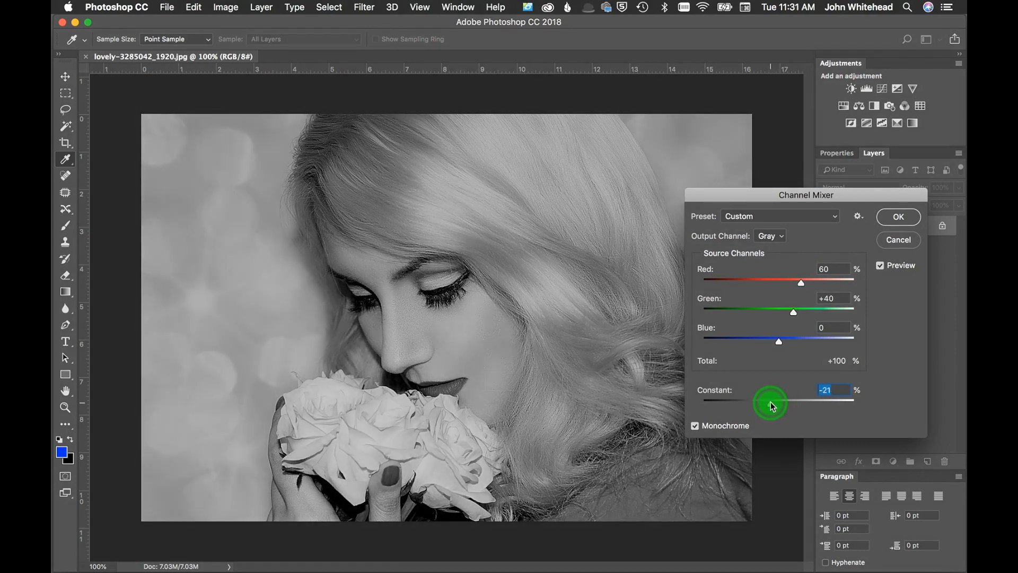
left_click_drag(772, 407, 772, 405)
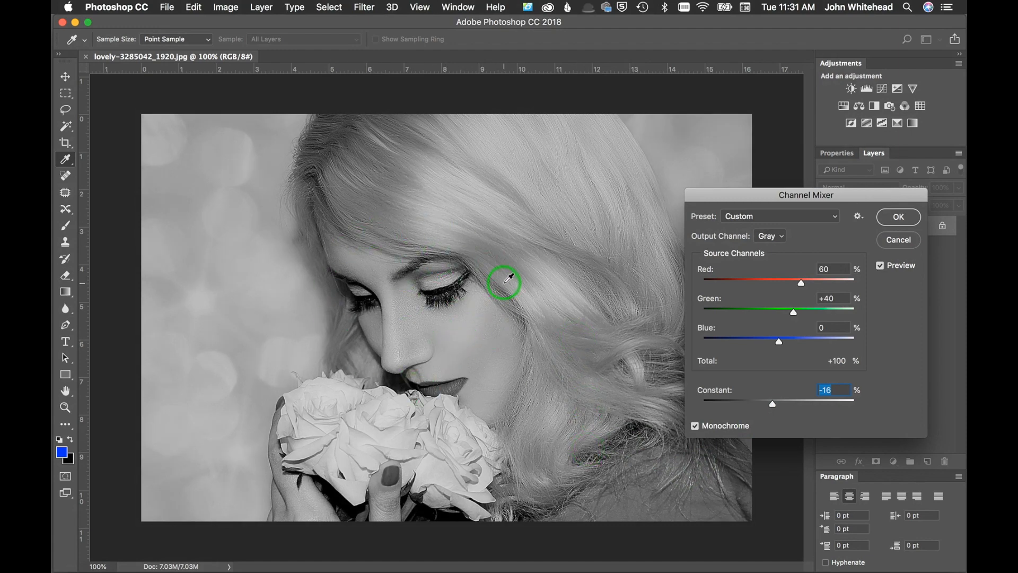
left_click_drag(801, 284, 805, 284)
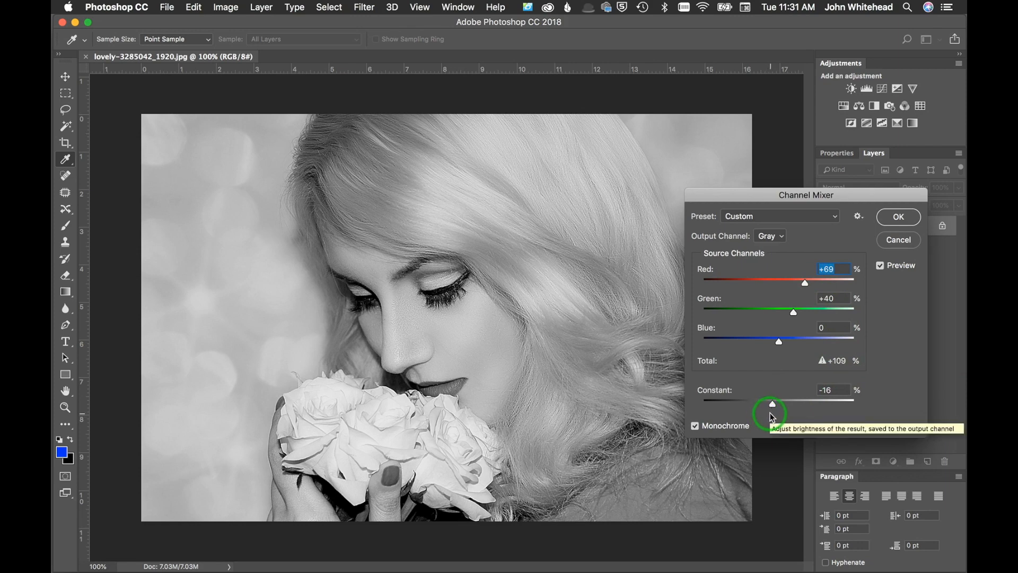
Flatten the contrast by setting Constant to +36%, Red to +13% and Green to +23%.
left_click_drag(773, 404, 793, 404)
left_click_drag(805, 282, 775, 283)
left_click(794, 313)
left_click_drag(797, 325, 786, 288)
left_click(774, 280)
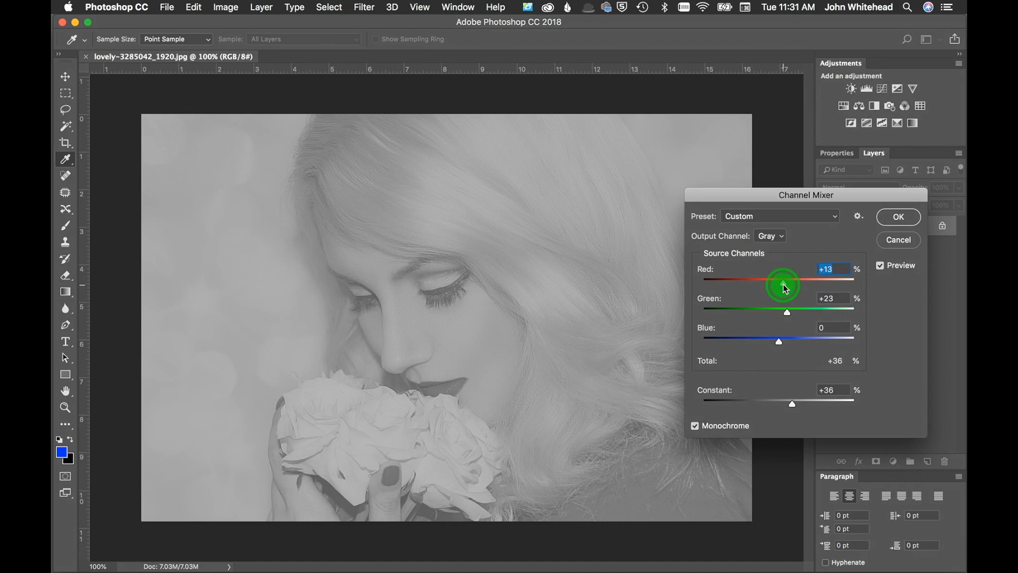
Lower the Constant to +26% and apply the Channel Mixer adjustment.
left_click(897, 216)
left_click_drag(768, 404, 790, 408)
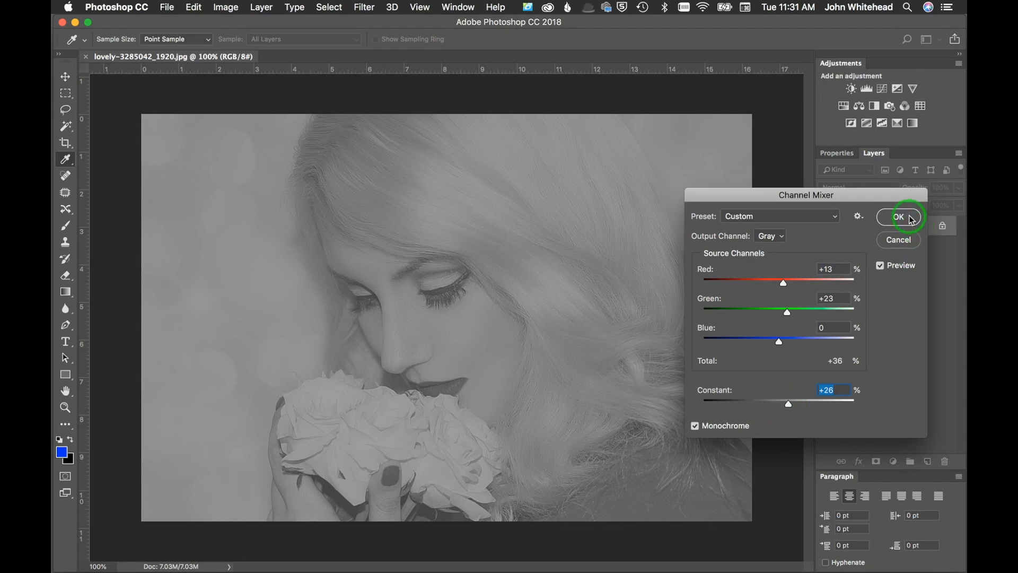
key("Return")
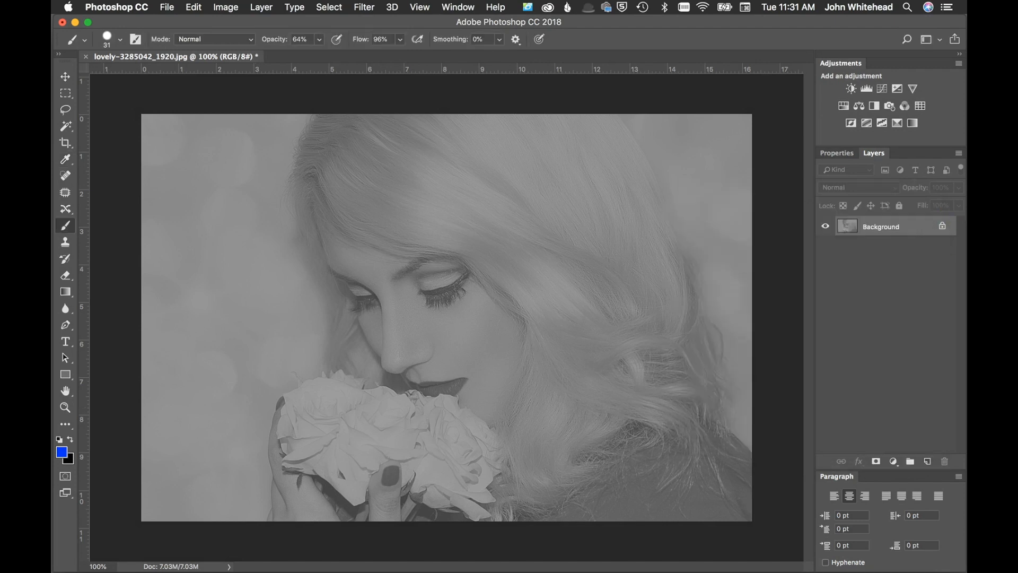